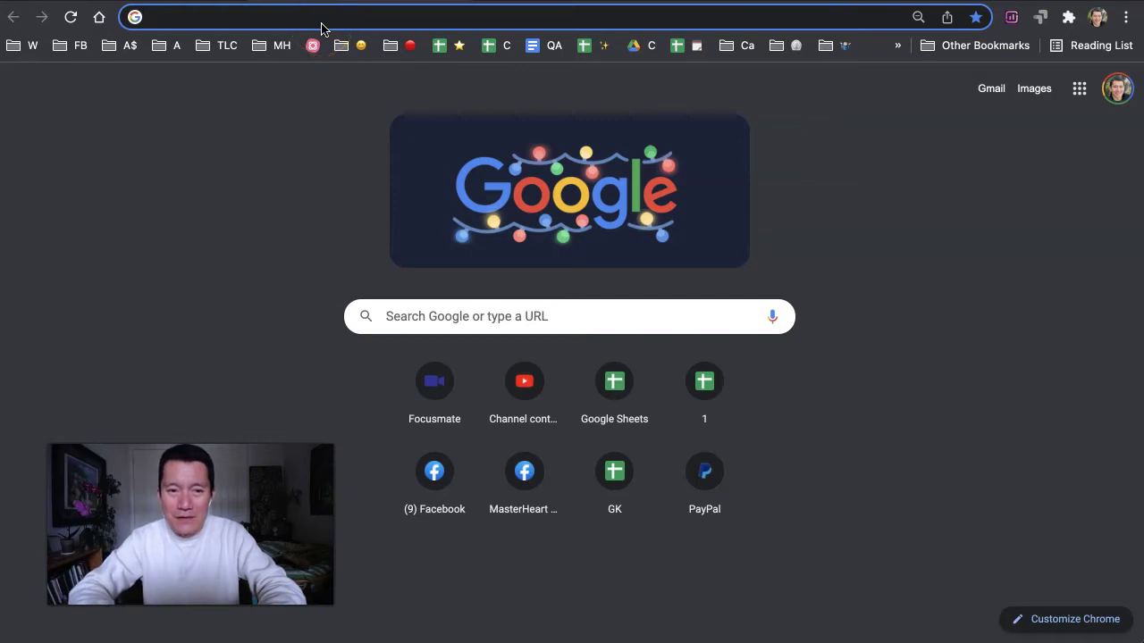
Go to facebook.com and open the full notifications page.
type("facebook.com")
key("Return")
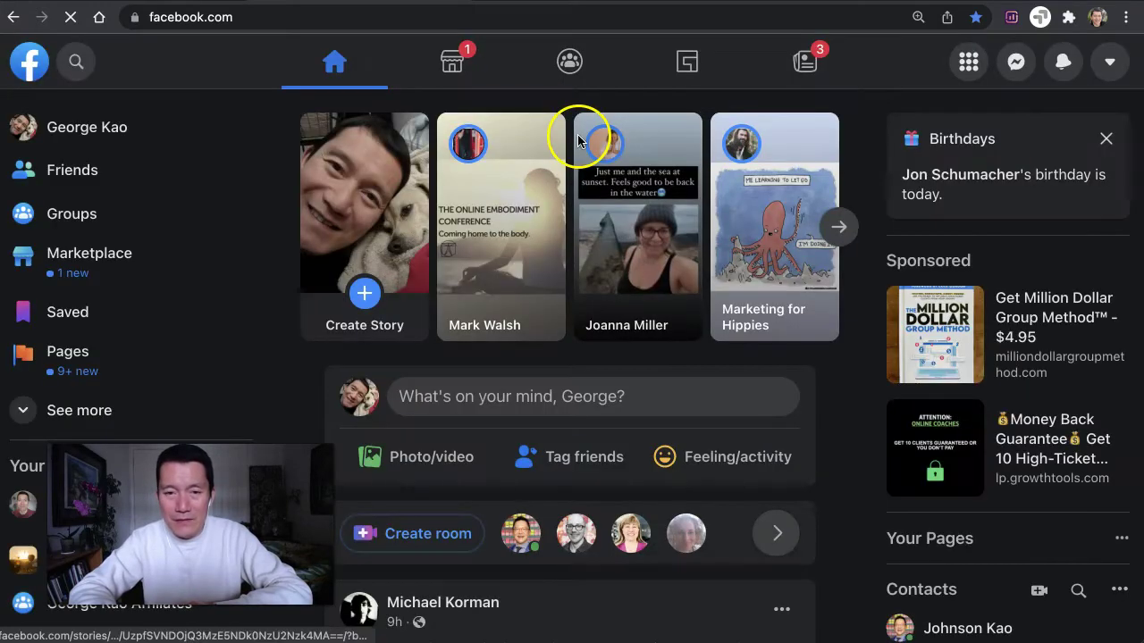
left_click(885, 104)
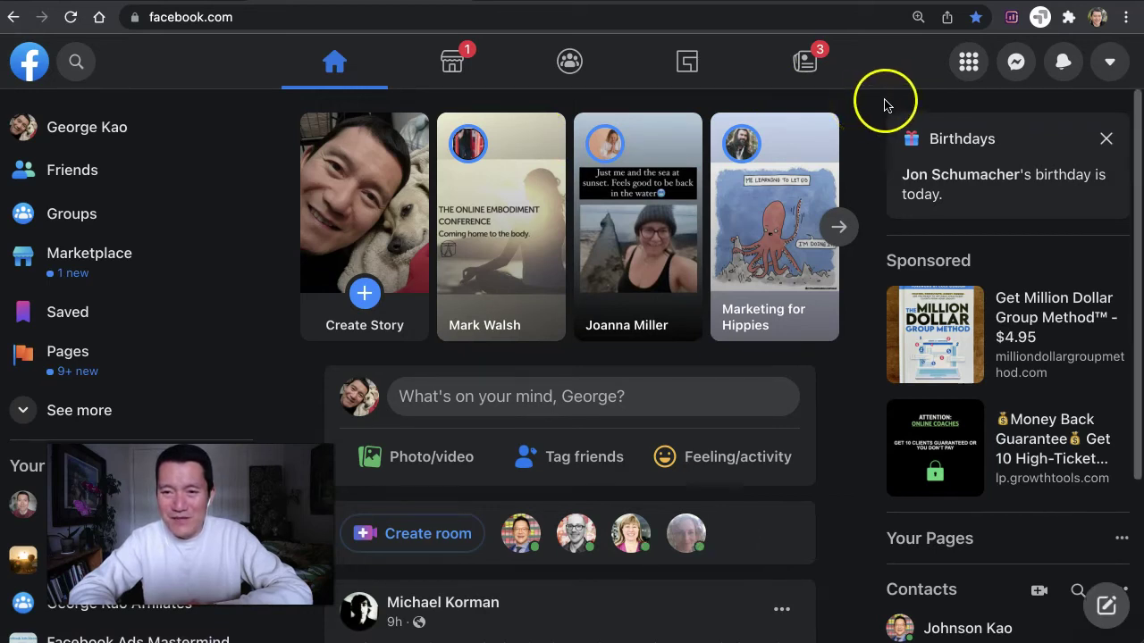
left_click(1061, 73)
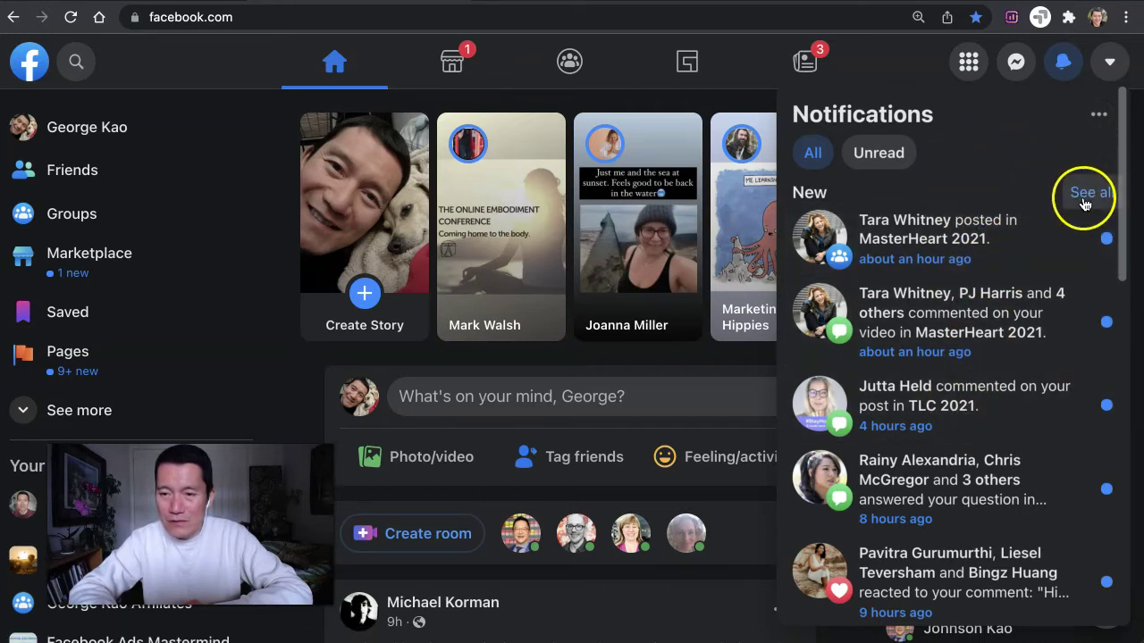
left_click(1083, 201)
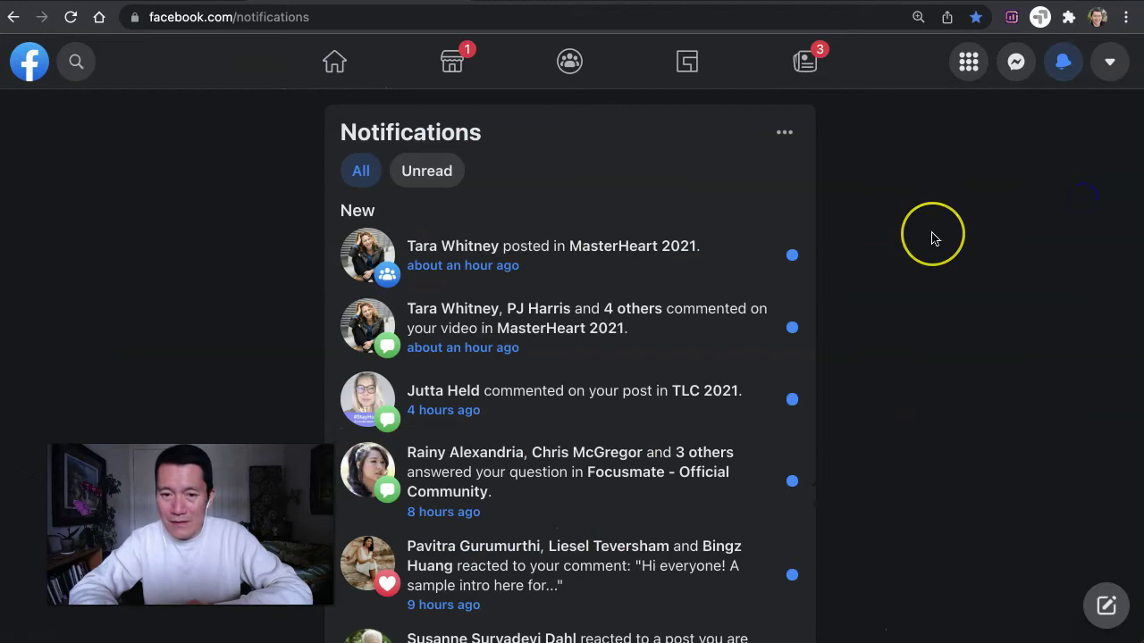
Look through the full notification list down to the entries from two days ago and back up to the recent ones.
scroll(932, 238, "down", 4)
scroll(932, 237, "down", 15)
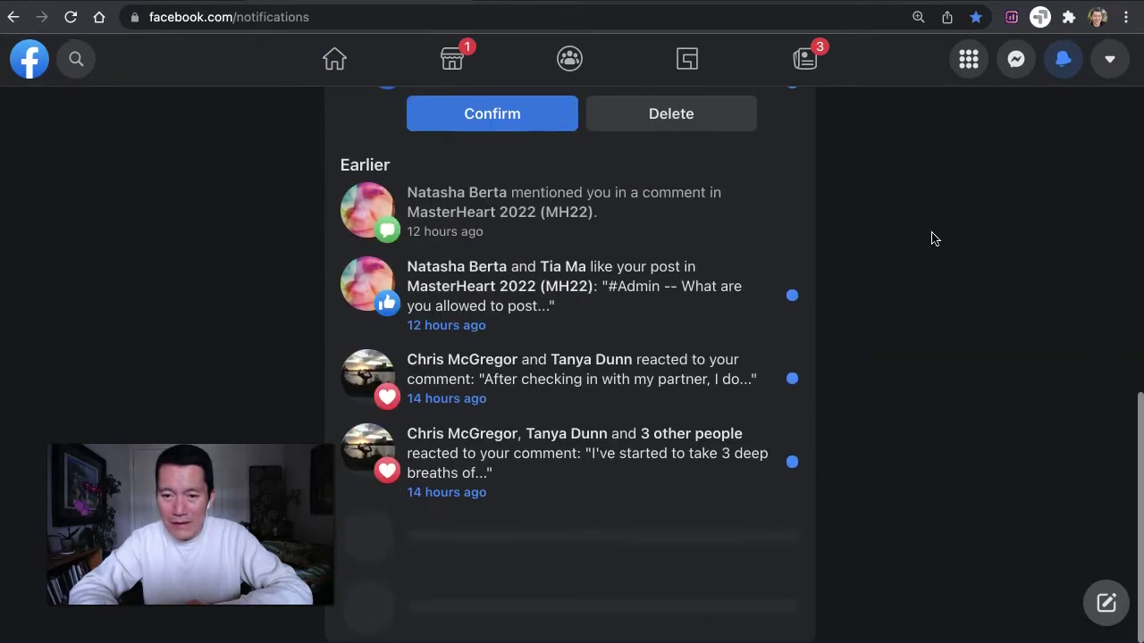
scroll(932, 238, "down", 15)
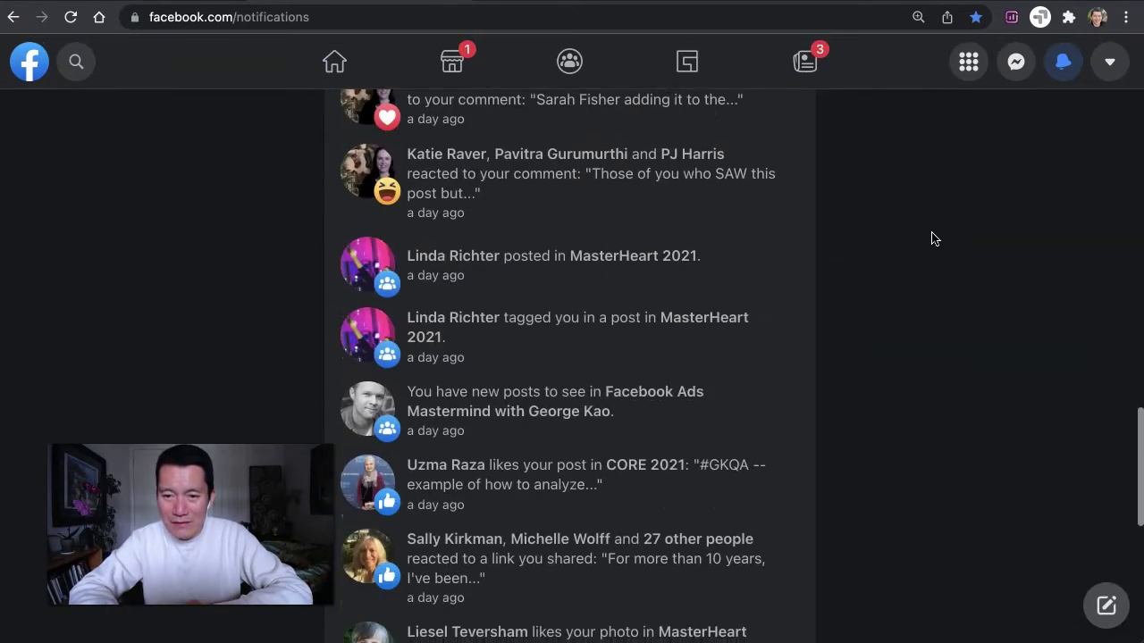
scroll(932, 238, "down", 10)
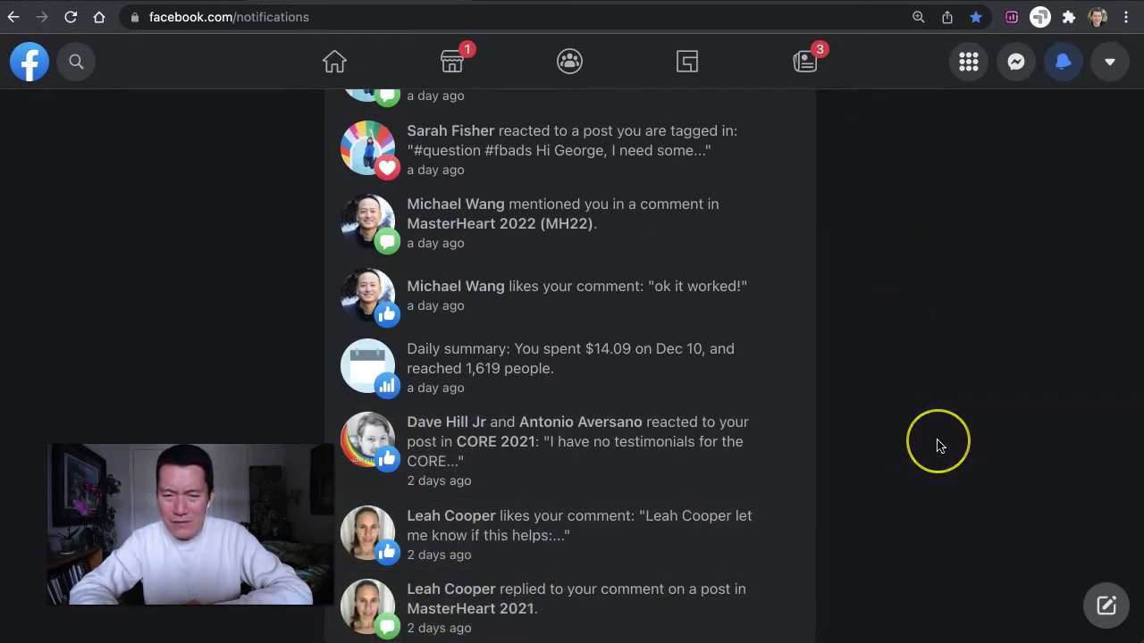
scroll(938, 445, "up", 1)
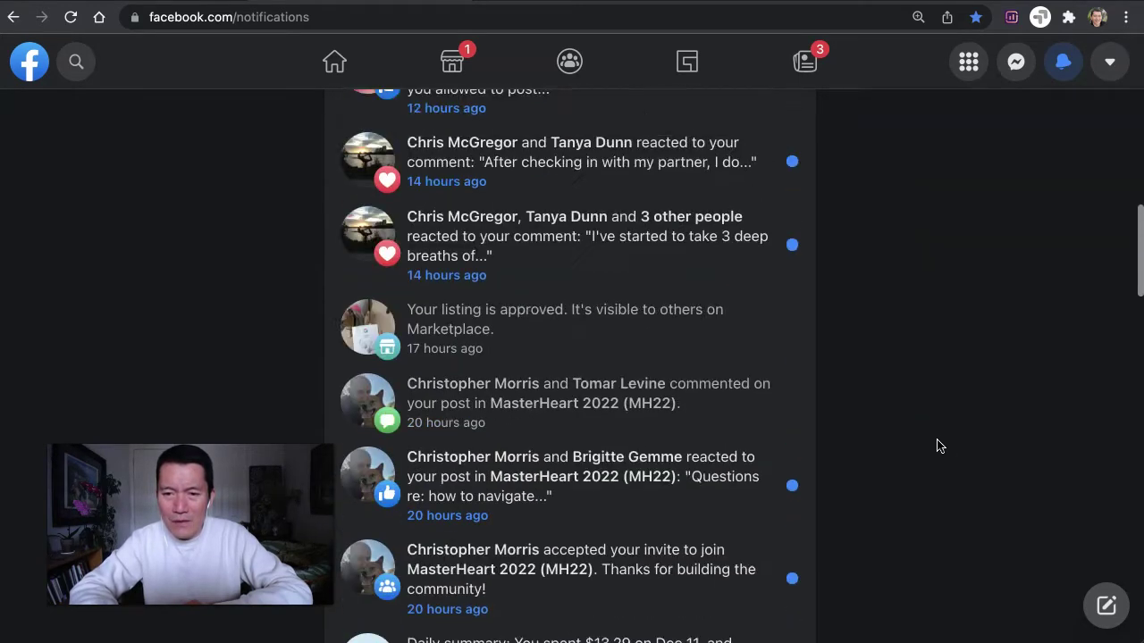
scroll(938, 445, "up", 2)
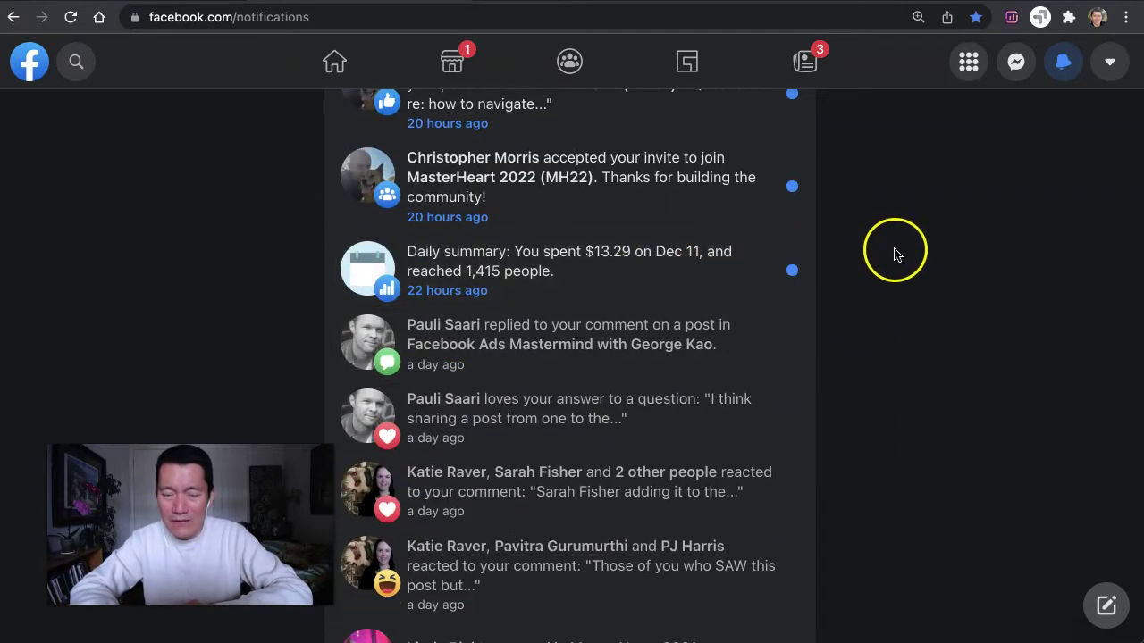
scroll(899, 256, "down", 1)
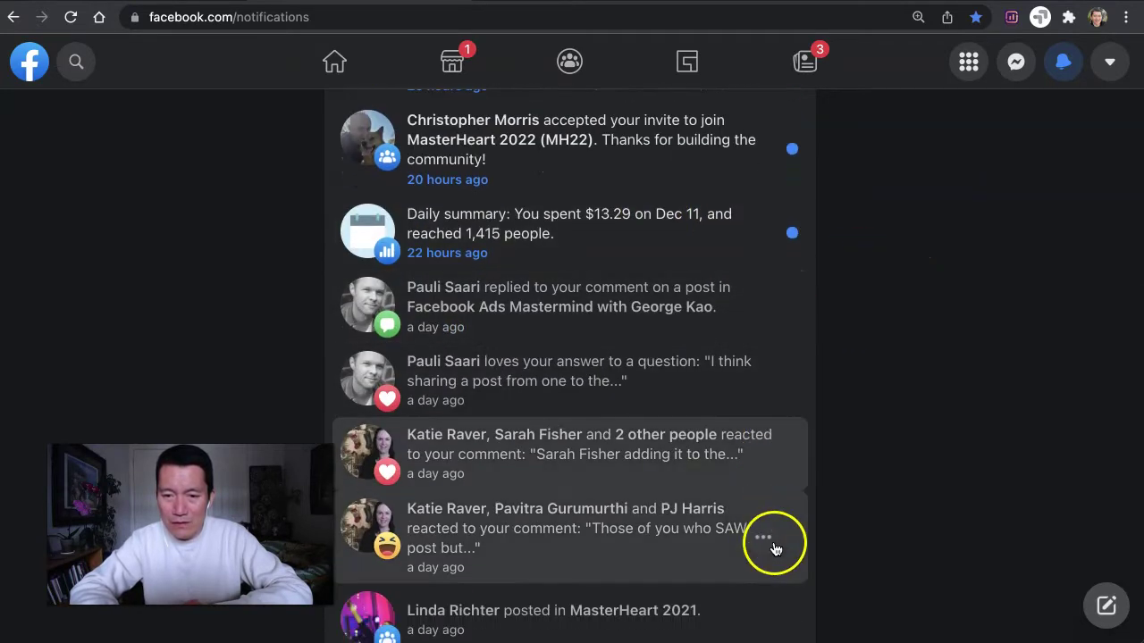
scroll(912, 372, "up", 6)
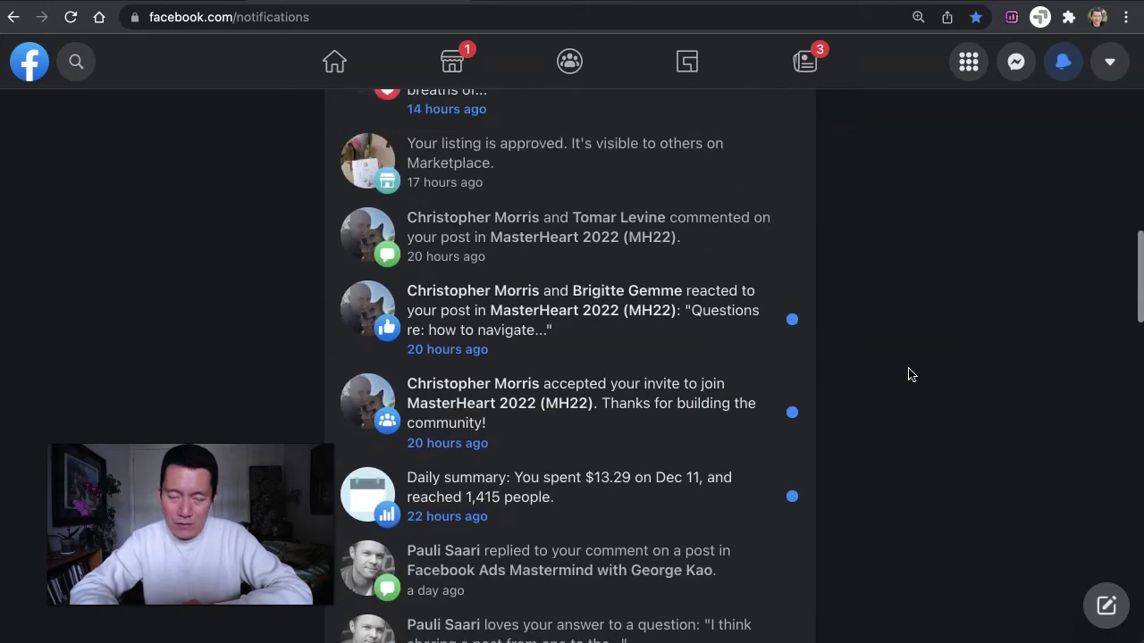
scroll(910, 374, "up", 12)
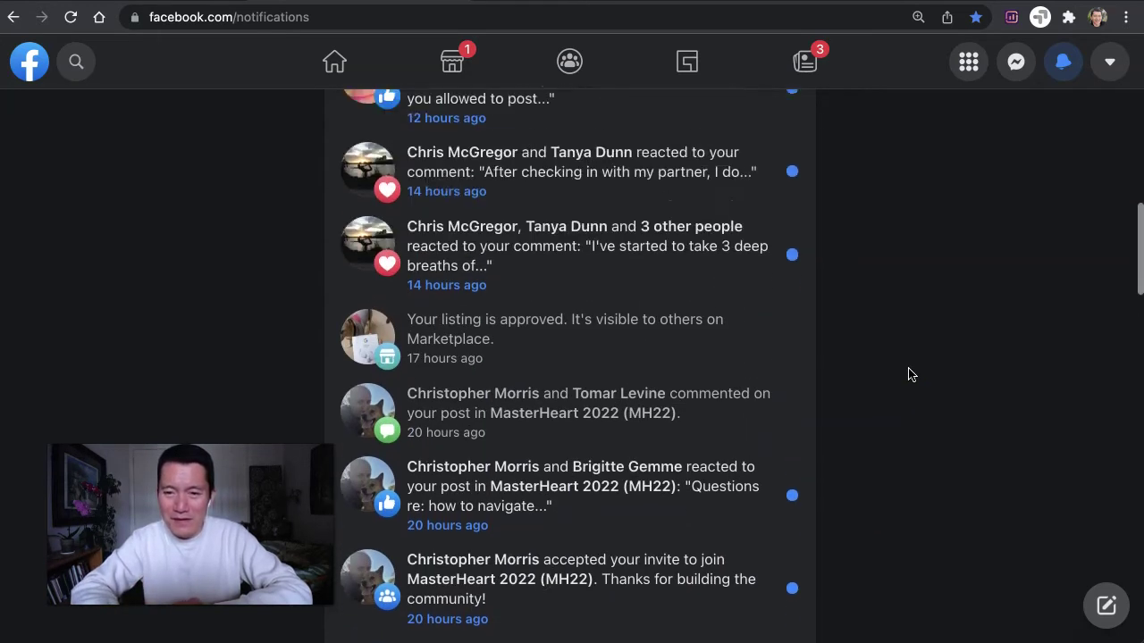
scroll(910, 374, "up", 12)
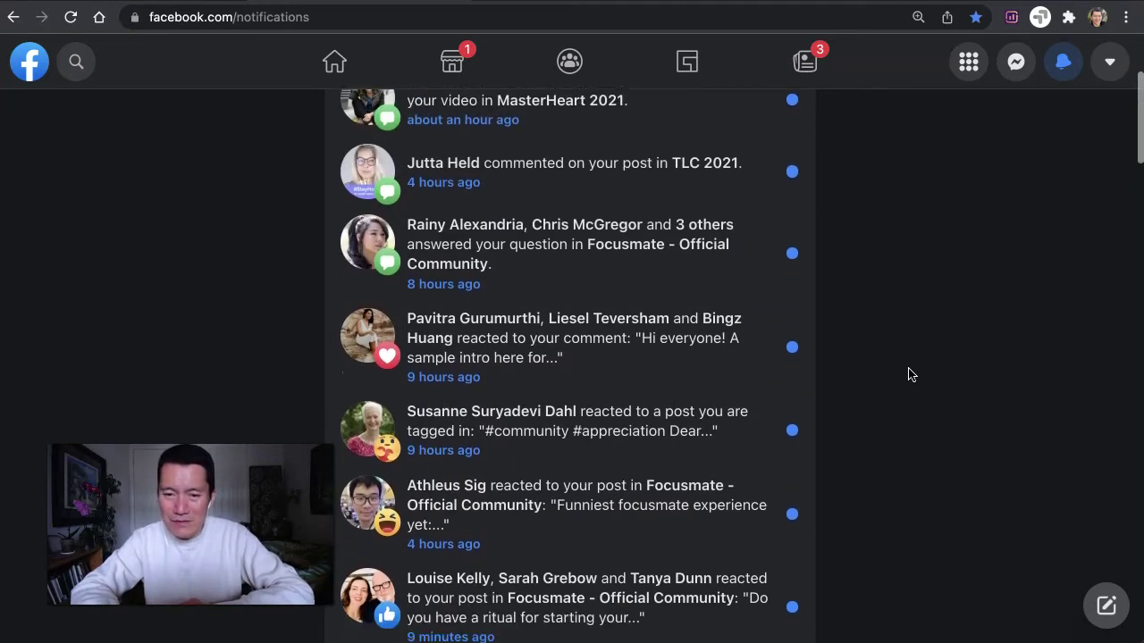
Examine the entries in the New section of the notifications, including comments, reactions and the friend request.
scroll(910, 374, "down", 2)
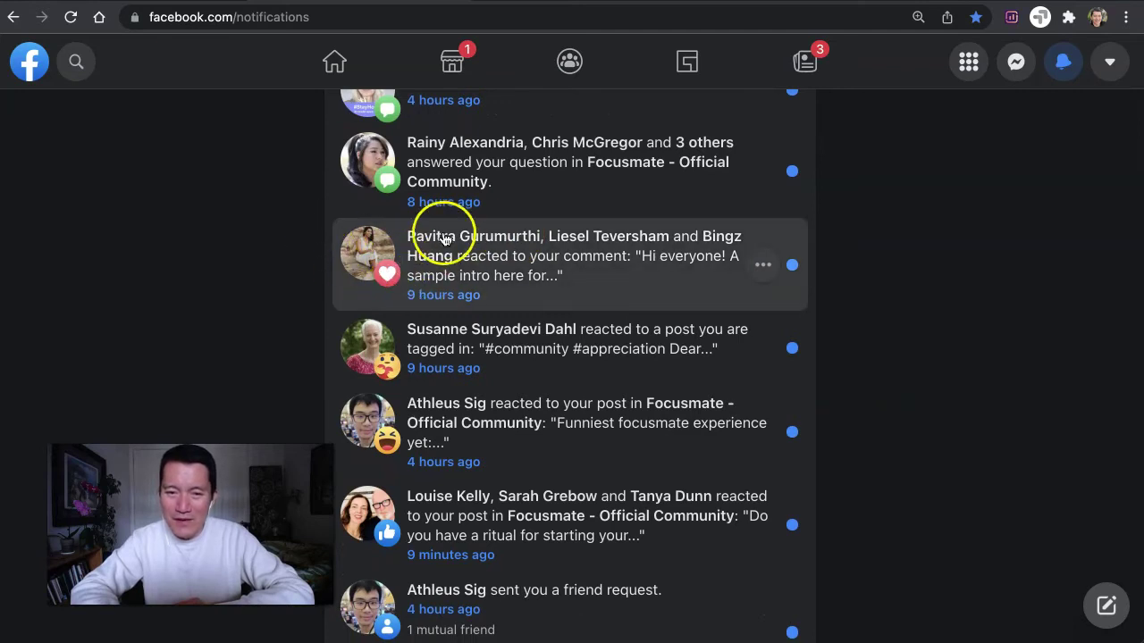
scroll(932, 301, "down", 2)
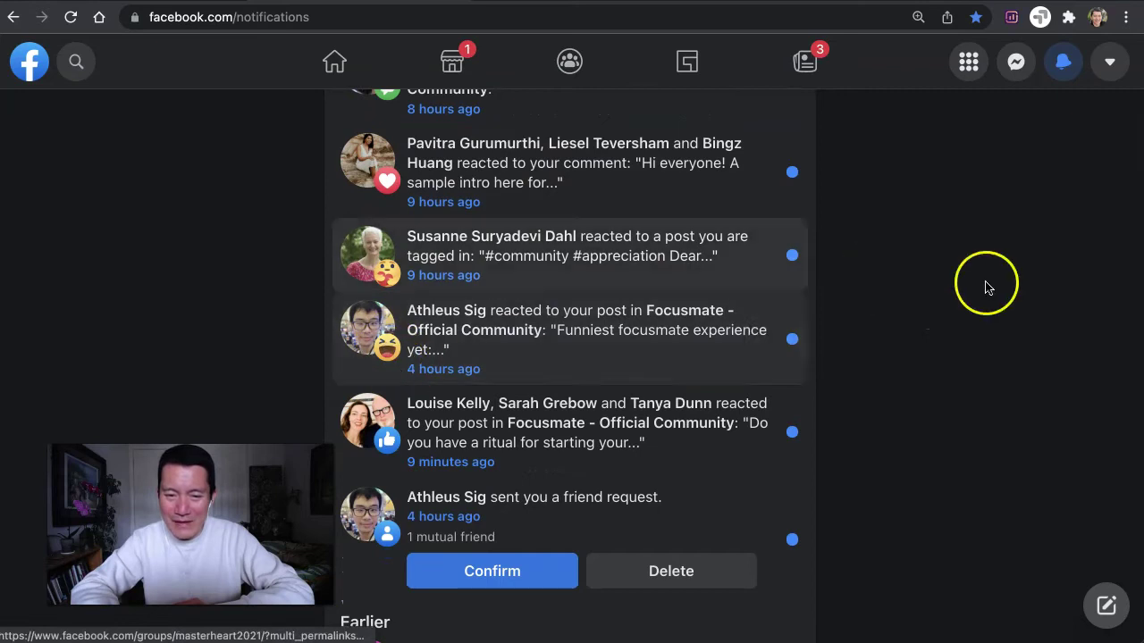
scroll(1005, 288, "down", 3)
scroll(1034, 316, "down", 4)
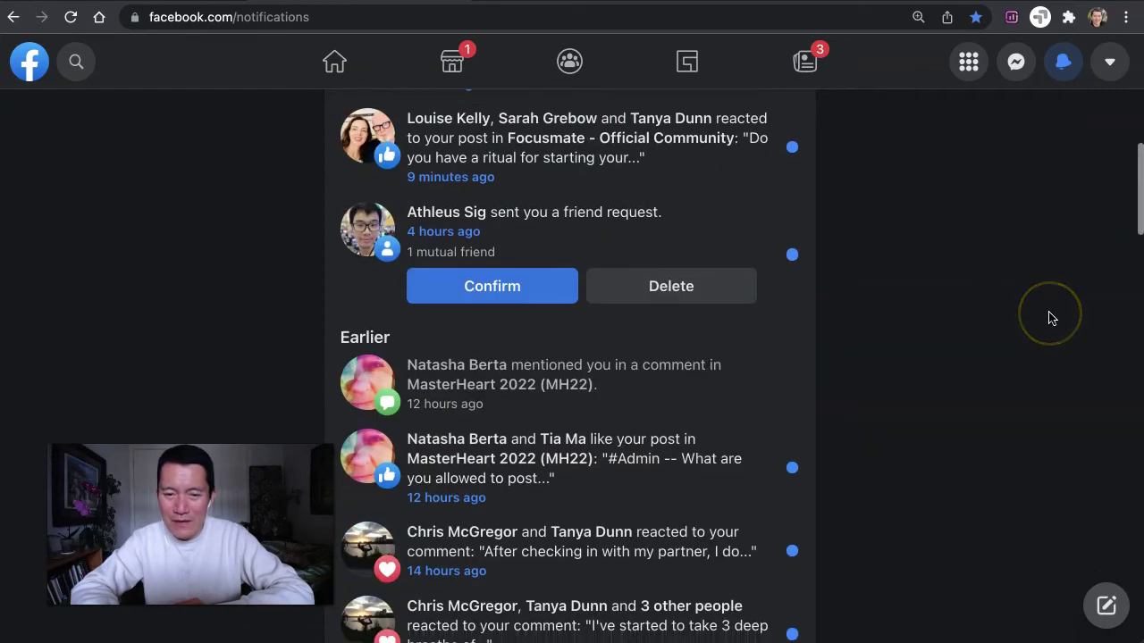
scroll(1046, 317, "up", 1)
scroll(1051, 318, "up", 12)
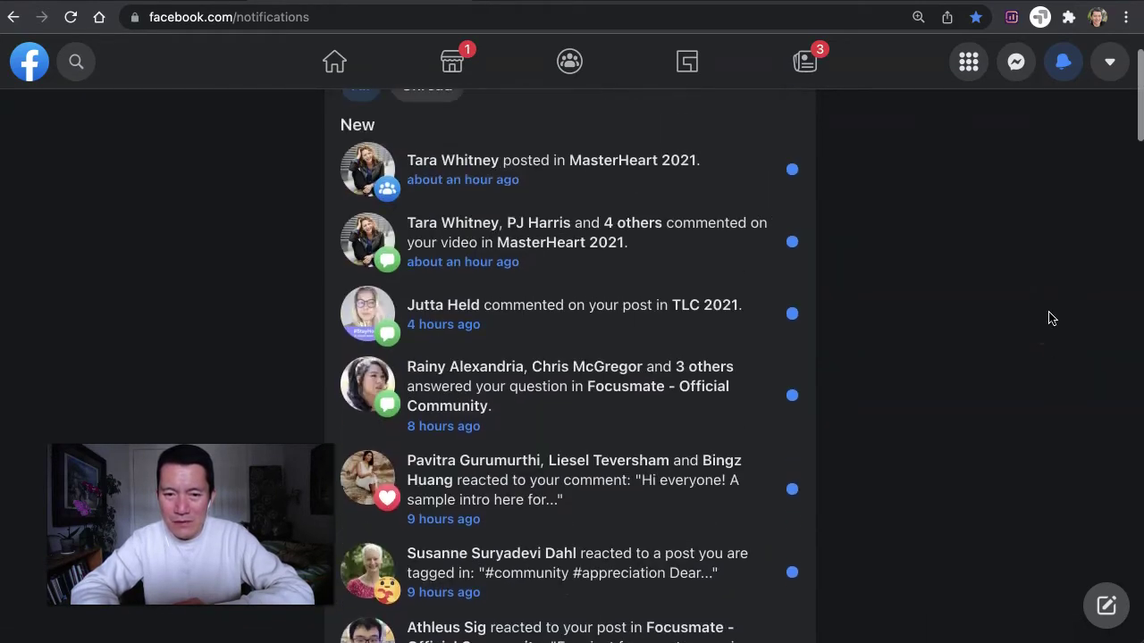
scroll(1051, 318, "up", 1)
scroll(1048, 319, "down", 1)
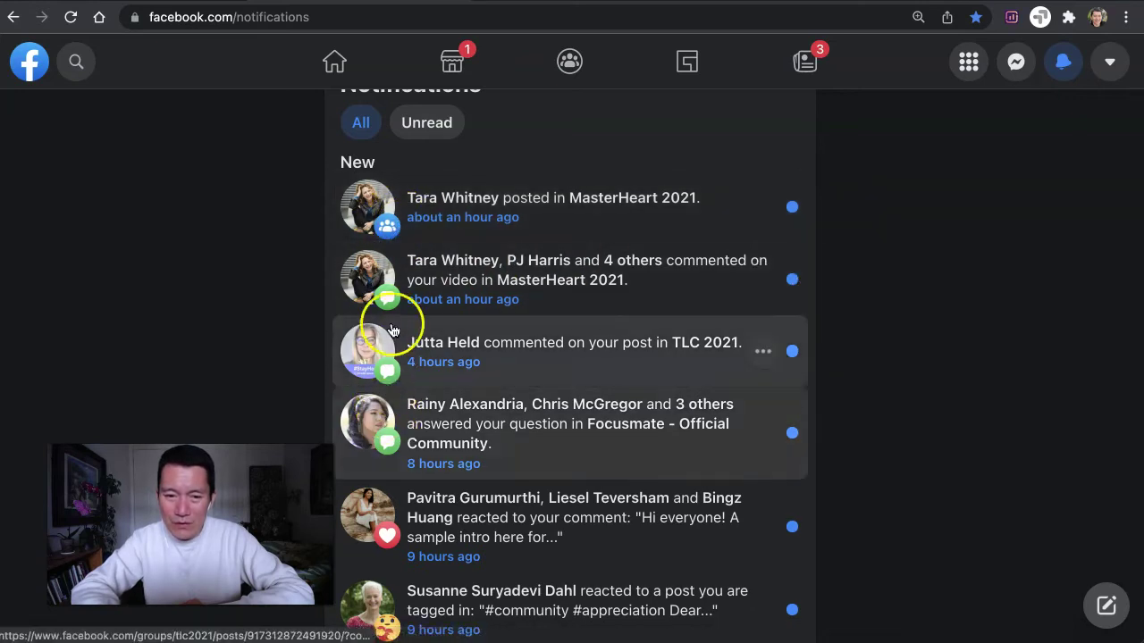
scroll(1040, 357, "down", 4)
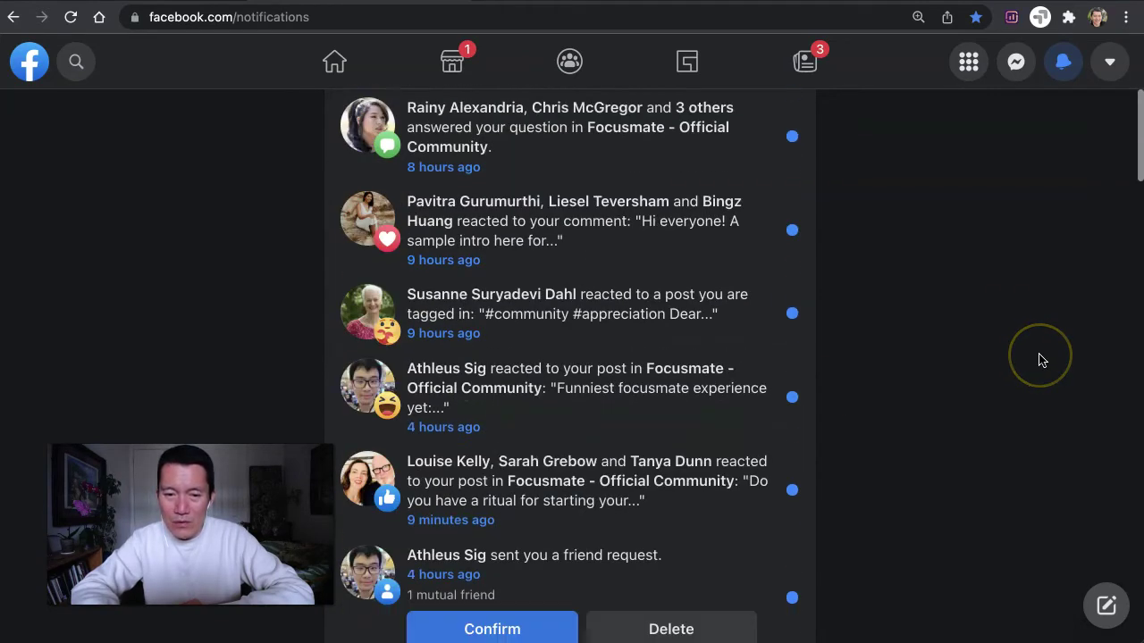
scroll(1031, 340, "down", 5)
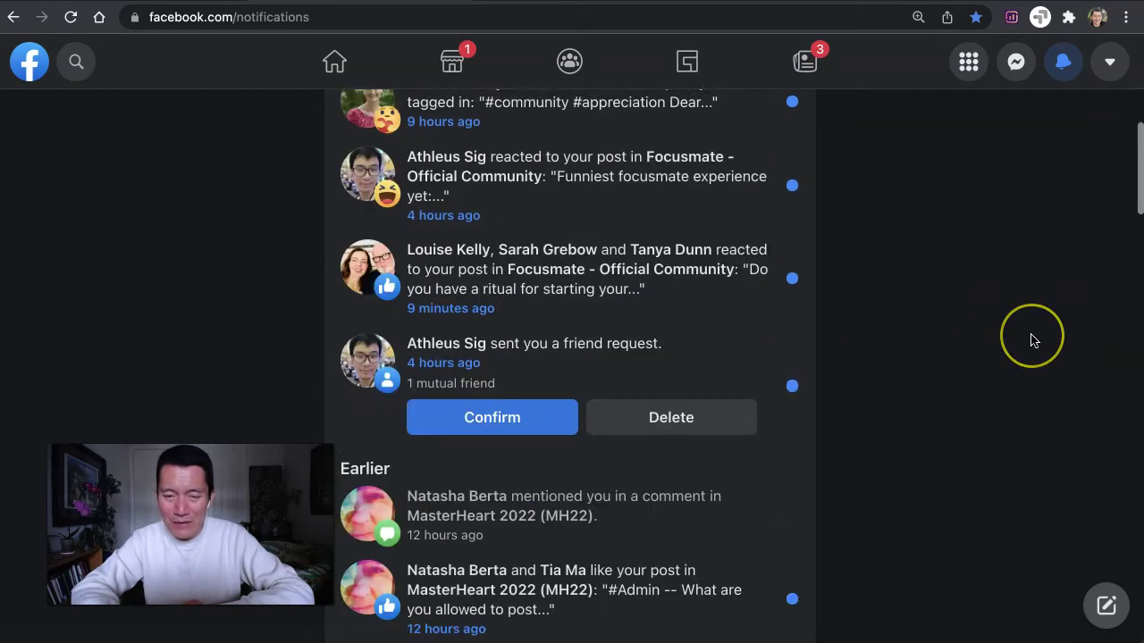
Filter the notifications to Unread and review the remaining New and Earlier entries.
scroll(1031, 340, "up", 10)
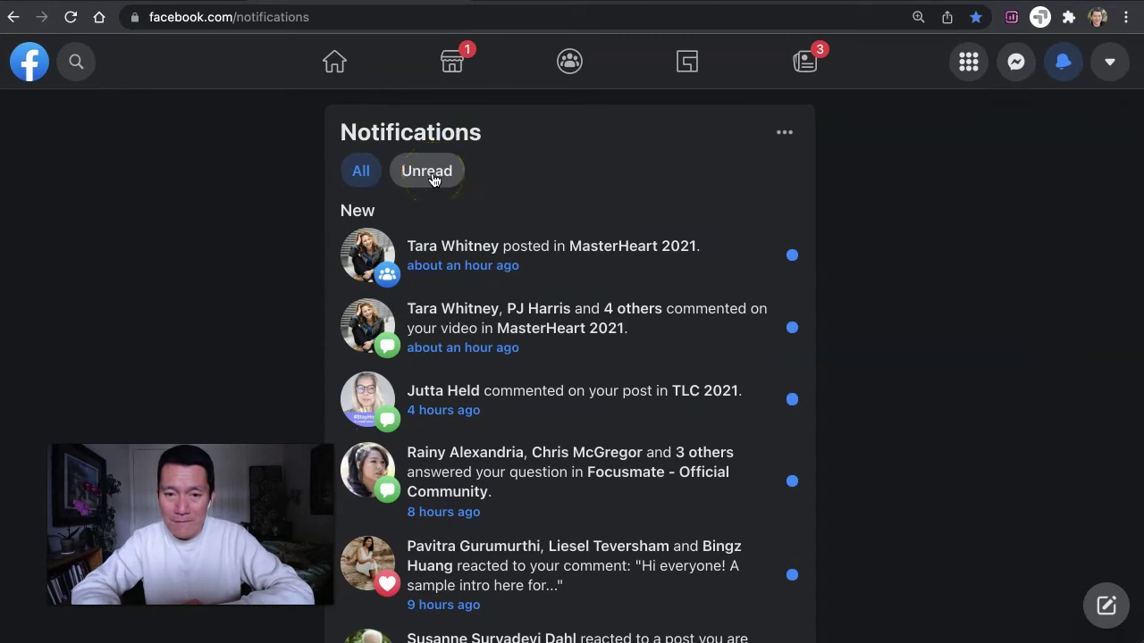
left_click(429, 172)
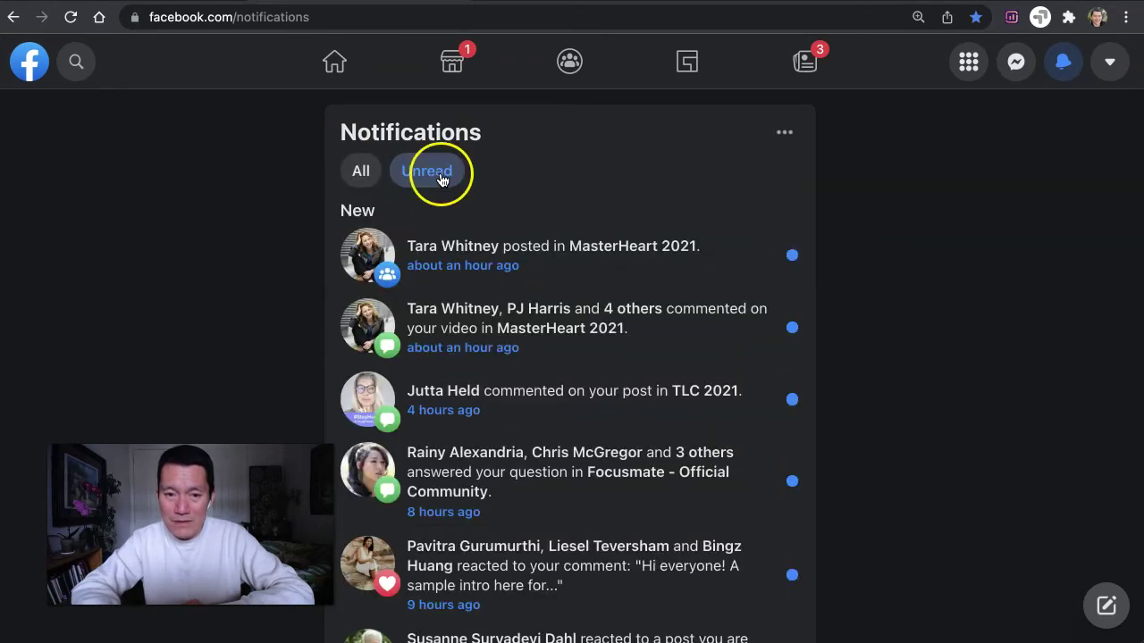
scroll(978, 221, "down", 10)
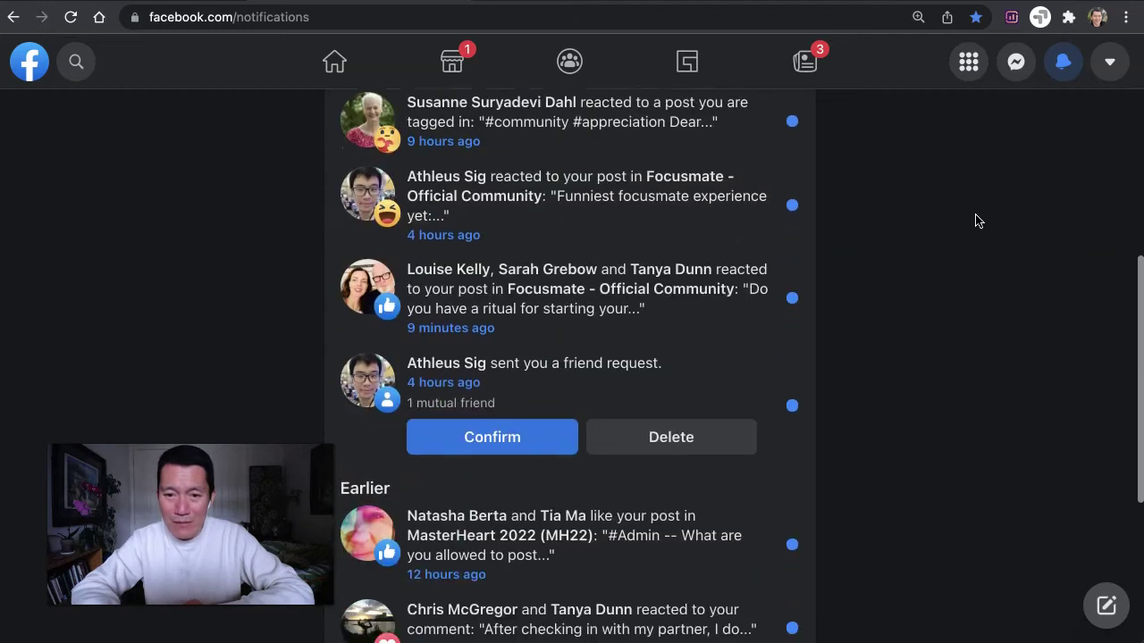
scroll(975, 222, "up", 2)
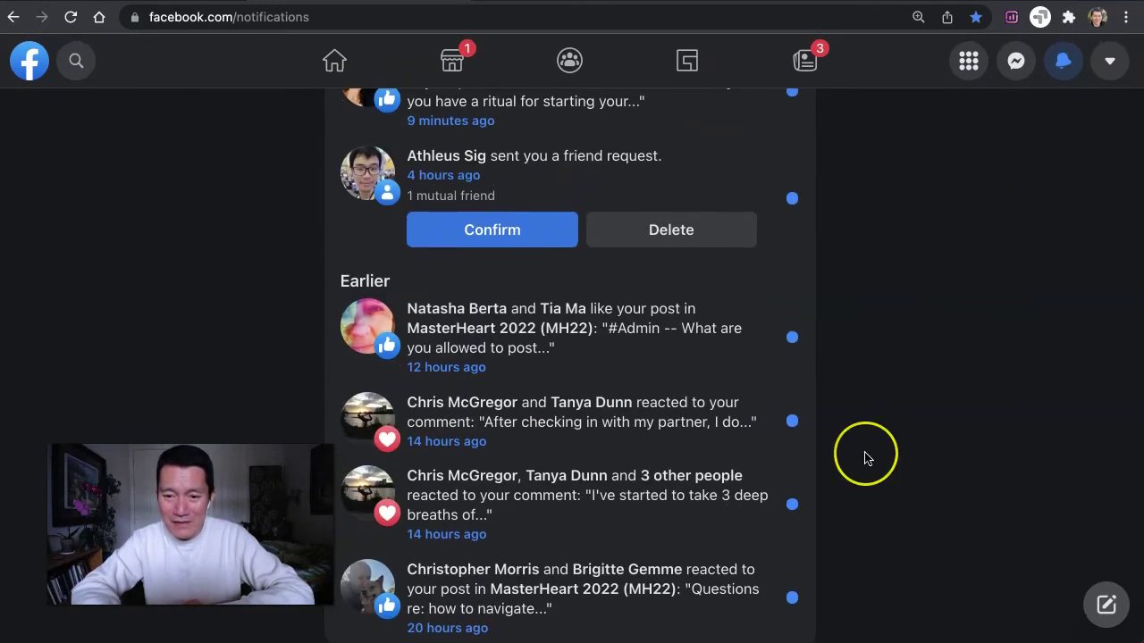
scroll(865, 457, "down", 1)
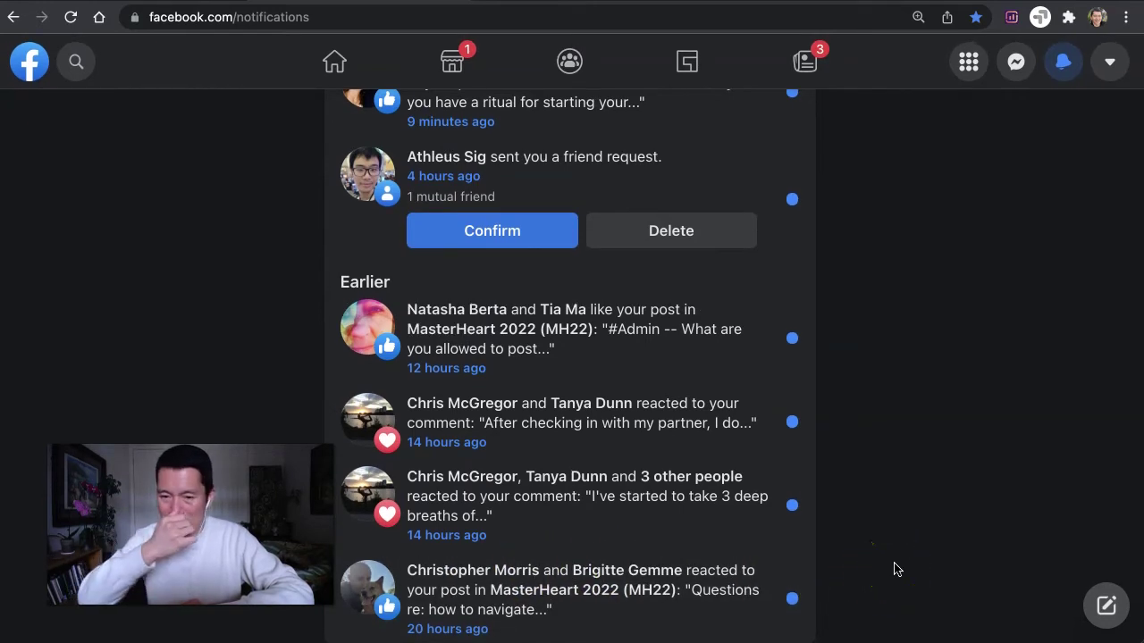
scroll(897, 569, "down", 1)
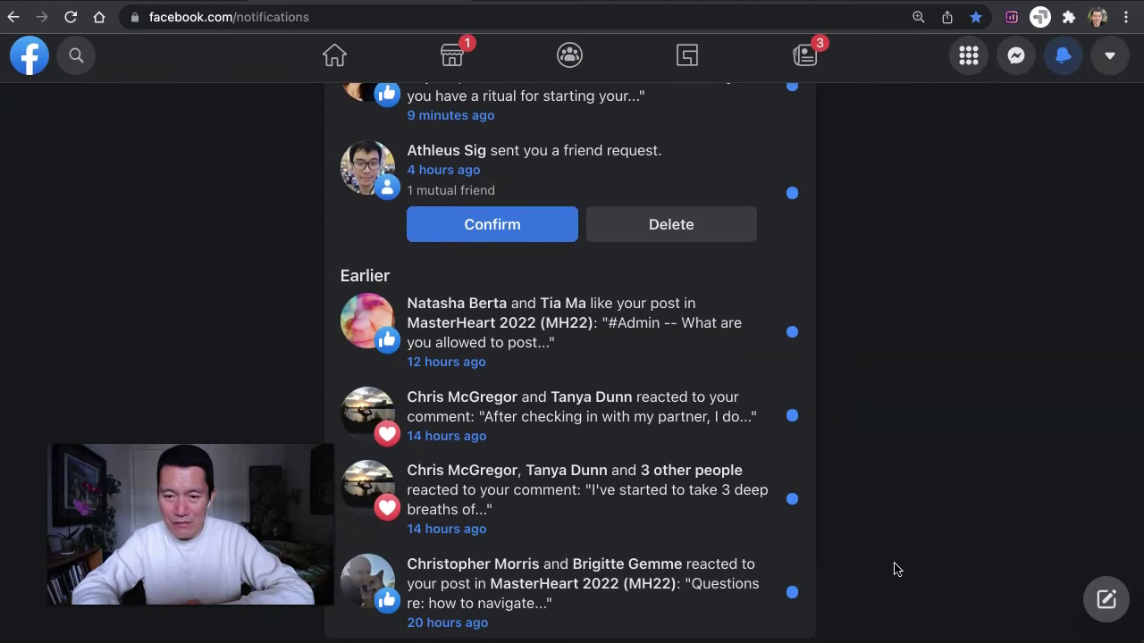
left_click(899, 426)
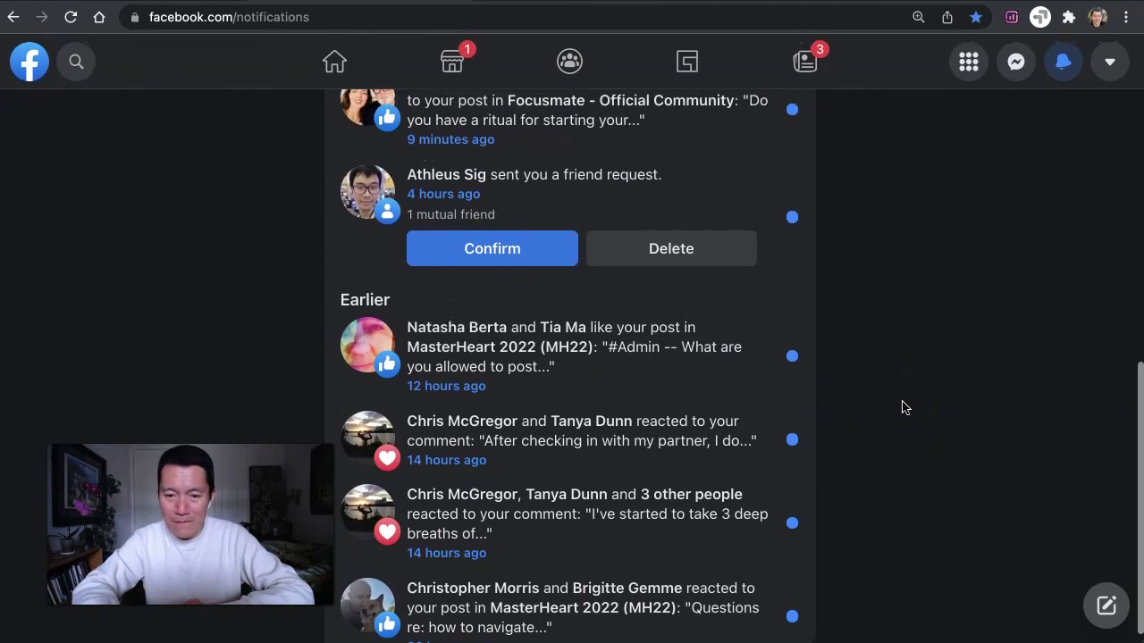
left_click(391, 579)
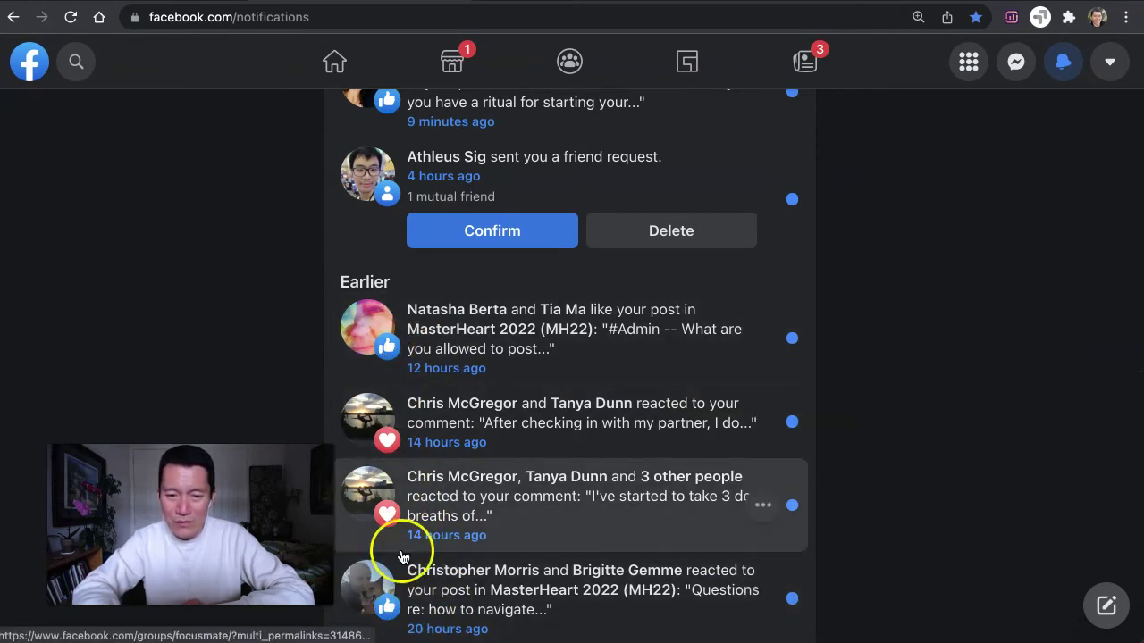
scroll(921, 480, "up", 2)
scroll(921, 480, "up", 4)
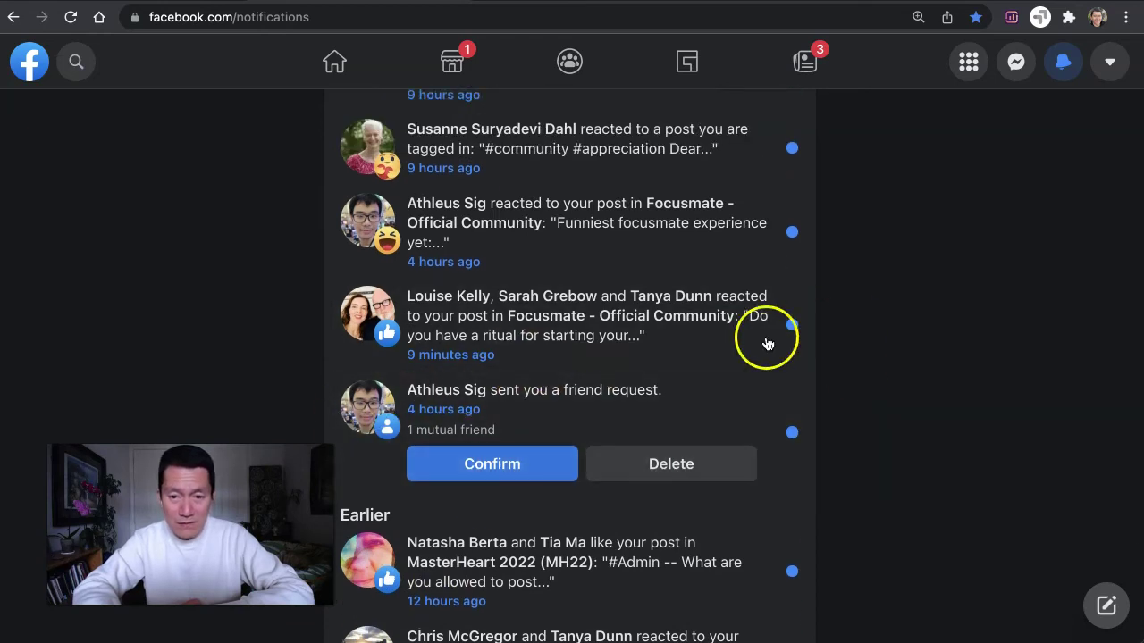
scroll(900, 390, "up", 6)
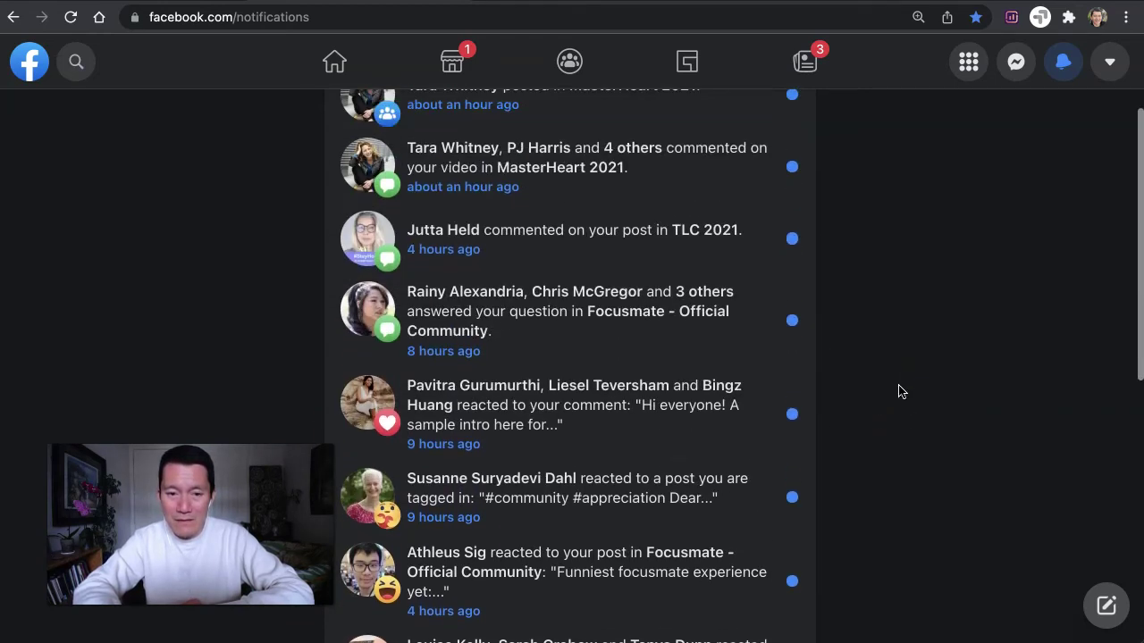
scroll(957, 335, "up", 4)
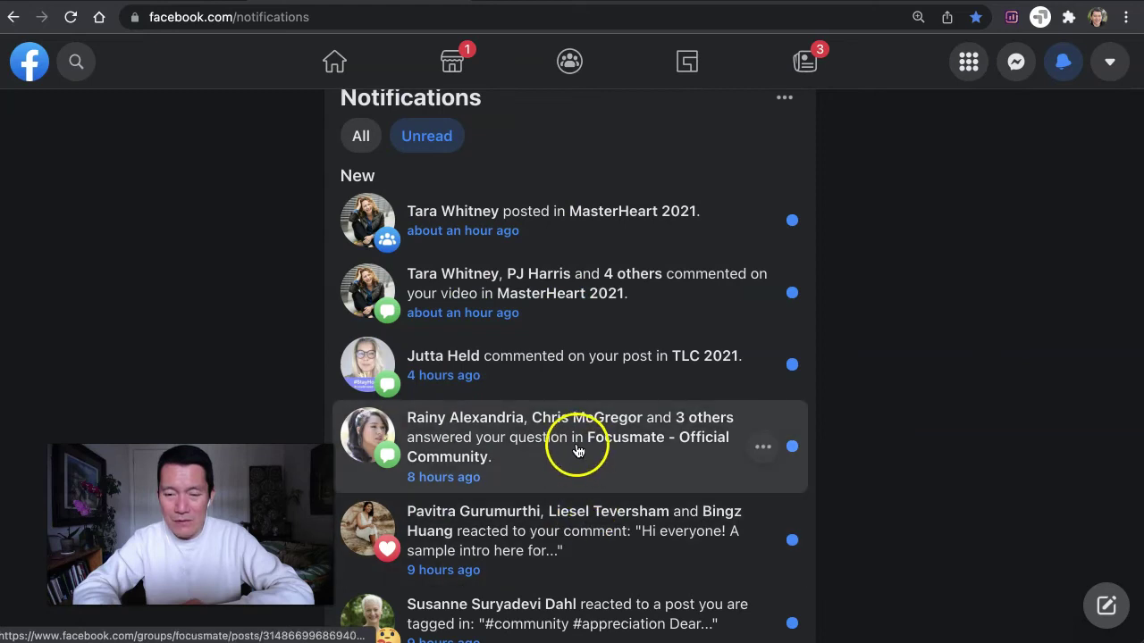
Open the notification about answers to the question in Focusmate - Official Community and give the "I pet my cat" reply a Care reaction.
left_click(503, 450)
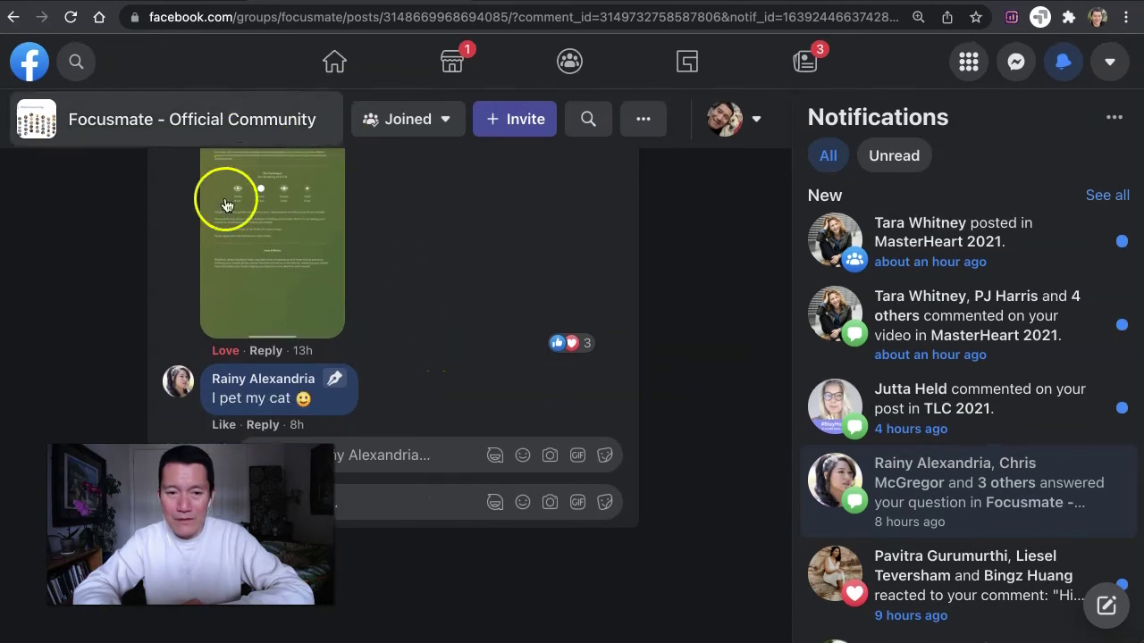
mouse_move(224, 432)
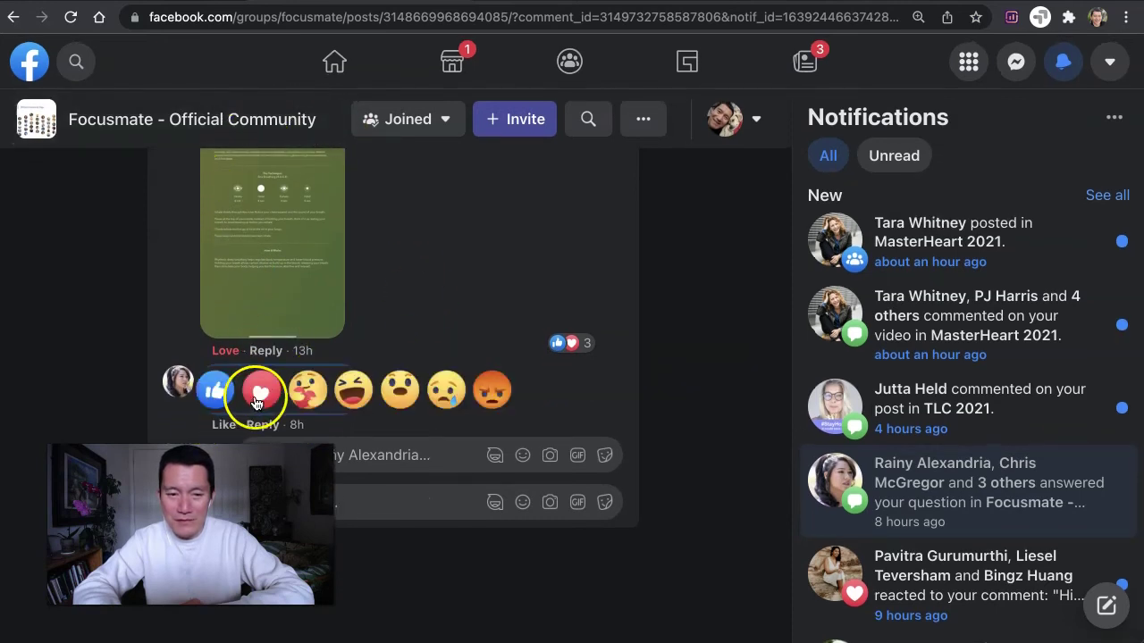
left_click(304, 457)
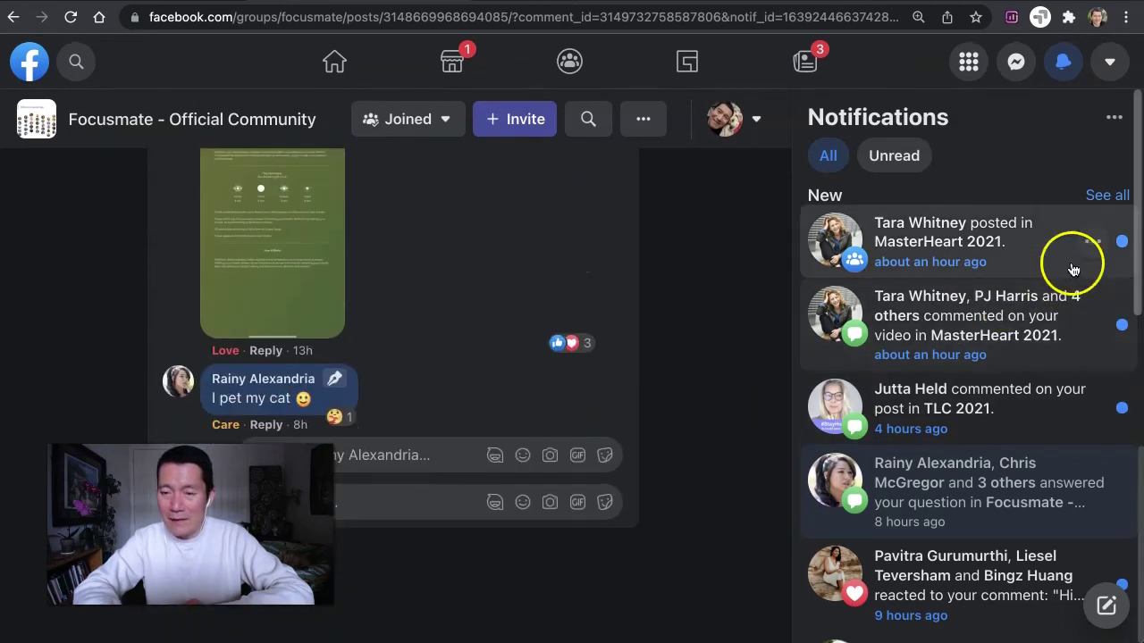
scroll(1028, 250, "down", 1)
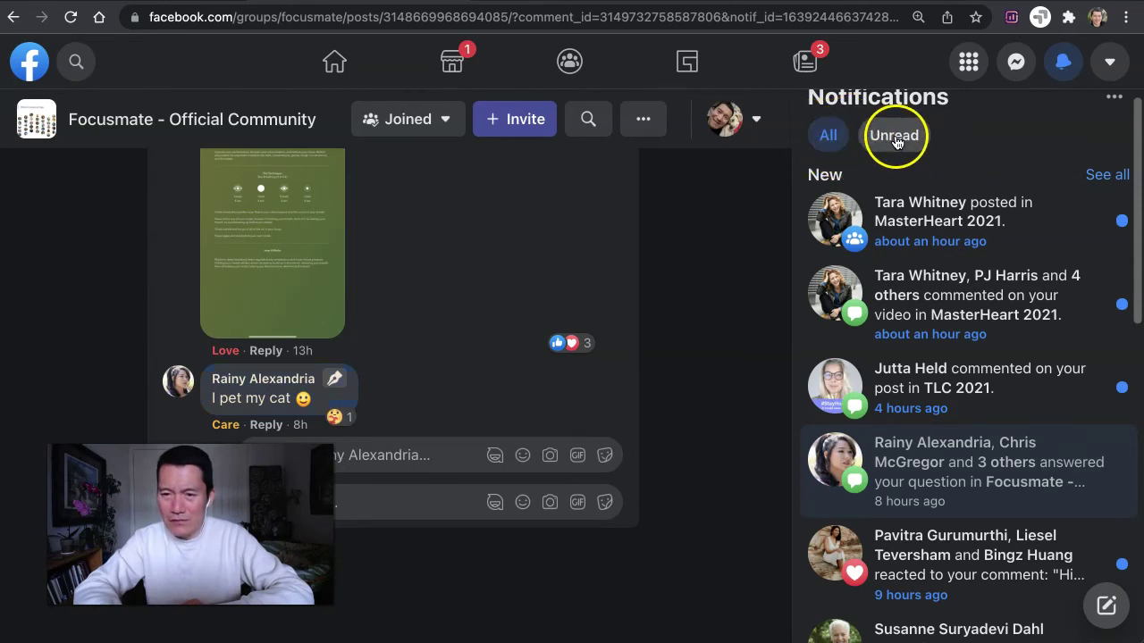
Filter the notifications to Unread again and look through the remaining New entries.
left_click(894, 137)
scroll(1008, 256, "down", 5)
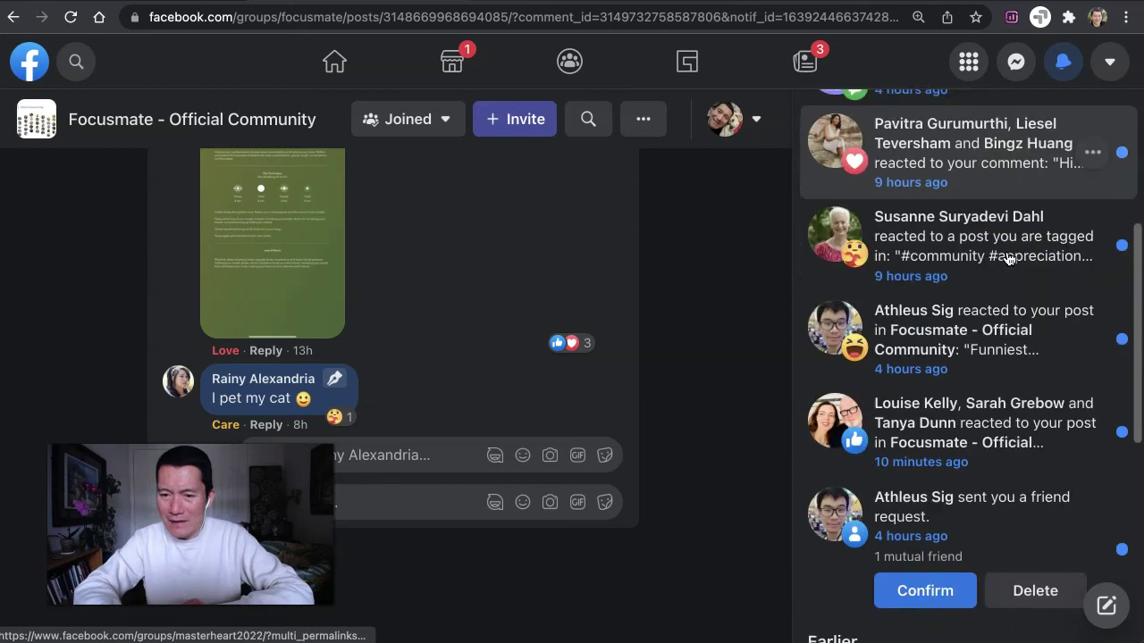
scroll(1008, 259, "down", 4)
scroll(1008, 259, "up", 5)
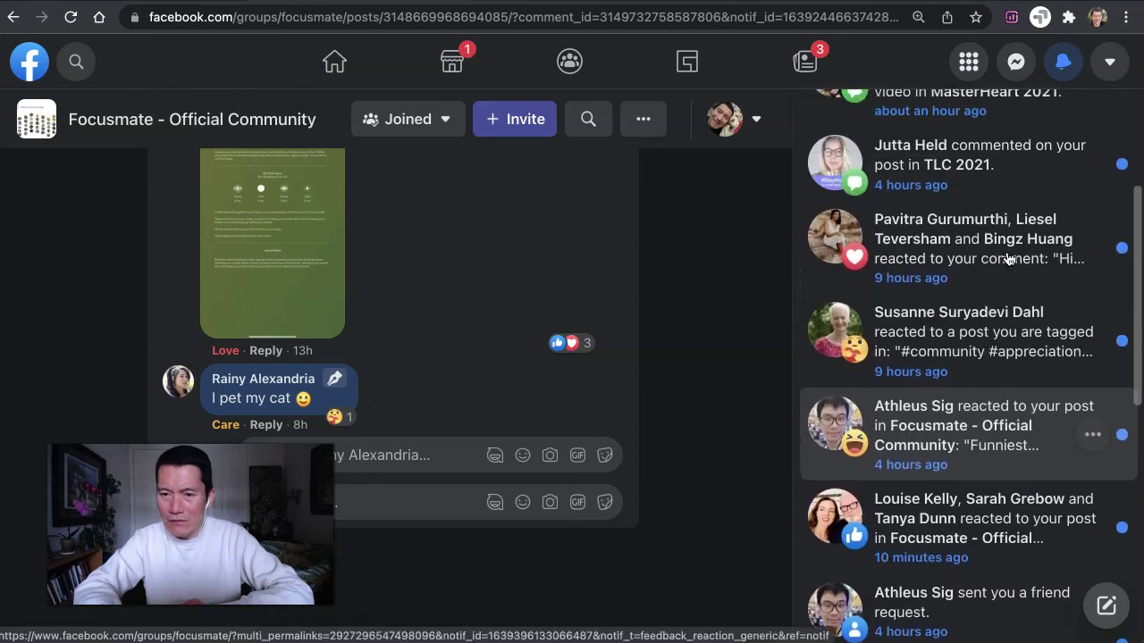
scroll(1009, 259, "up", 4)
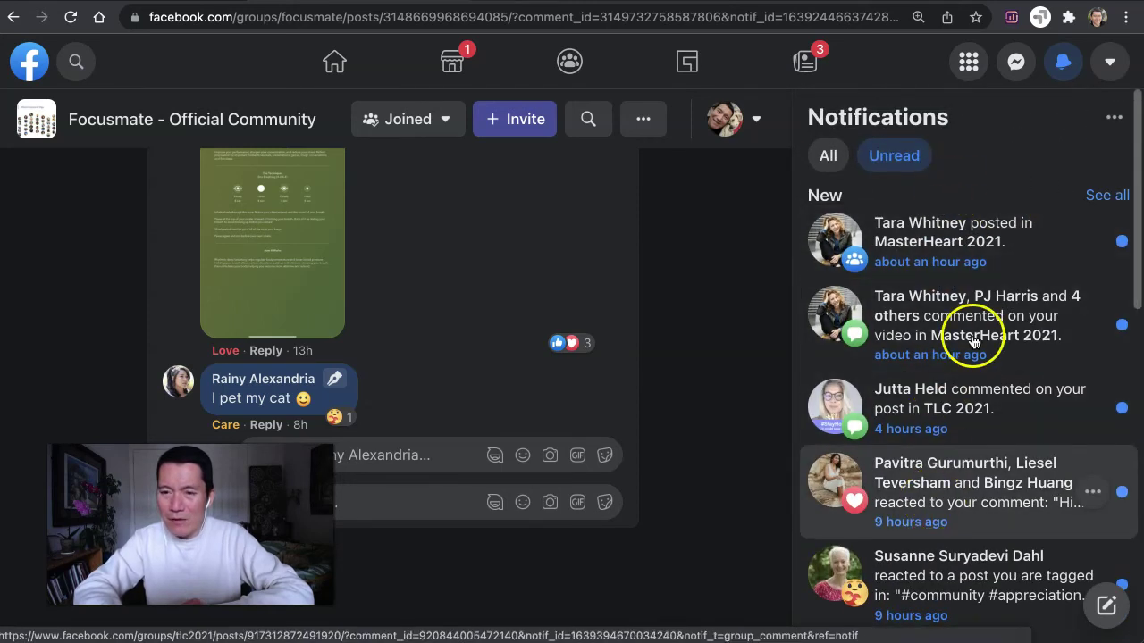
Mark all notifications as read.
left_click(1114, 122)
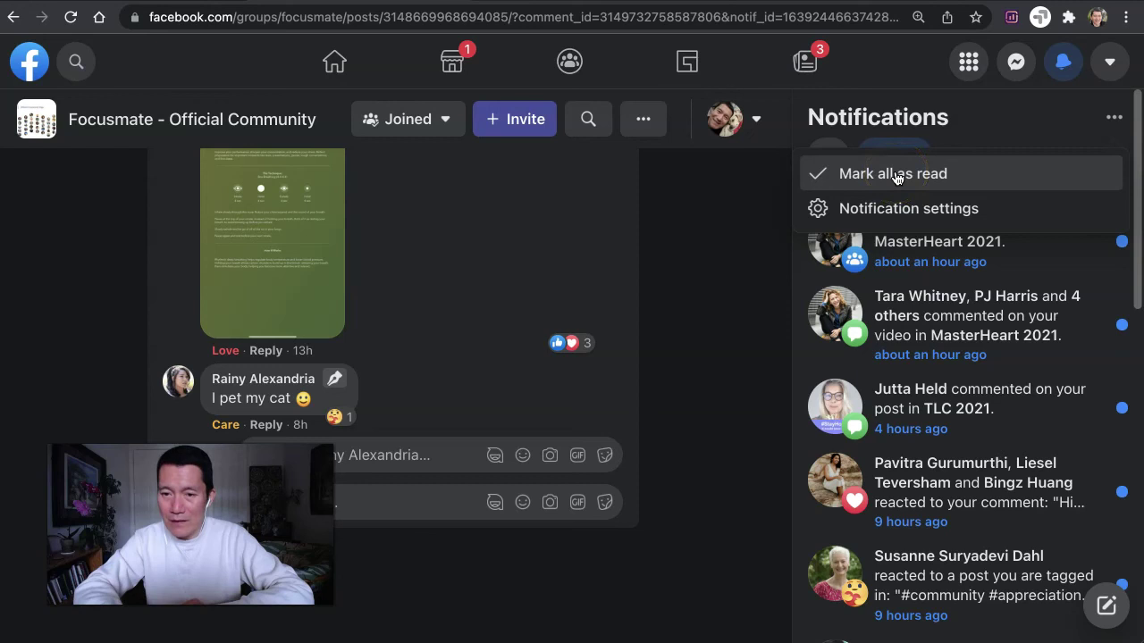
left_click(760, 262)
left_click(1113, 121)
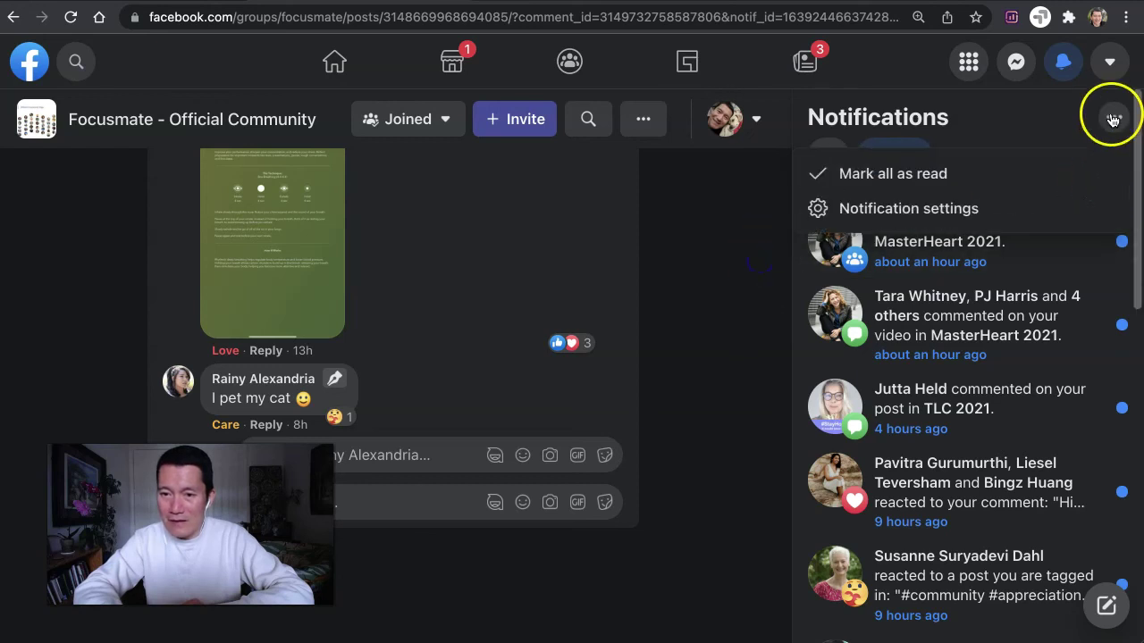
left_click(898, 175)
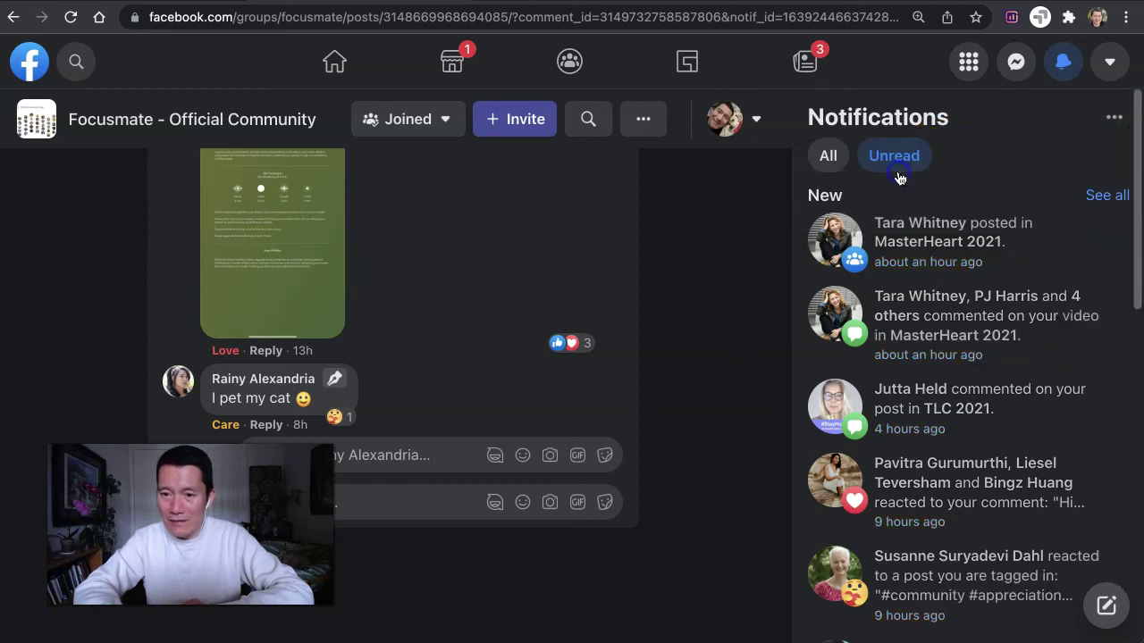